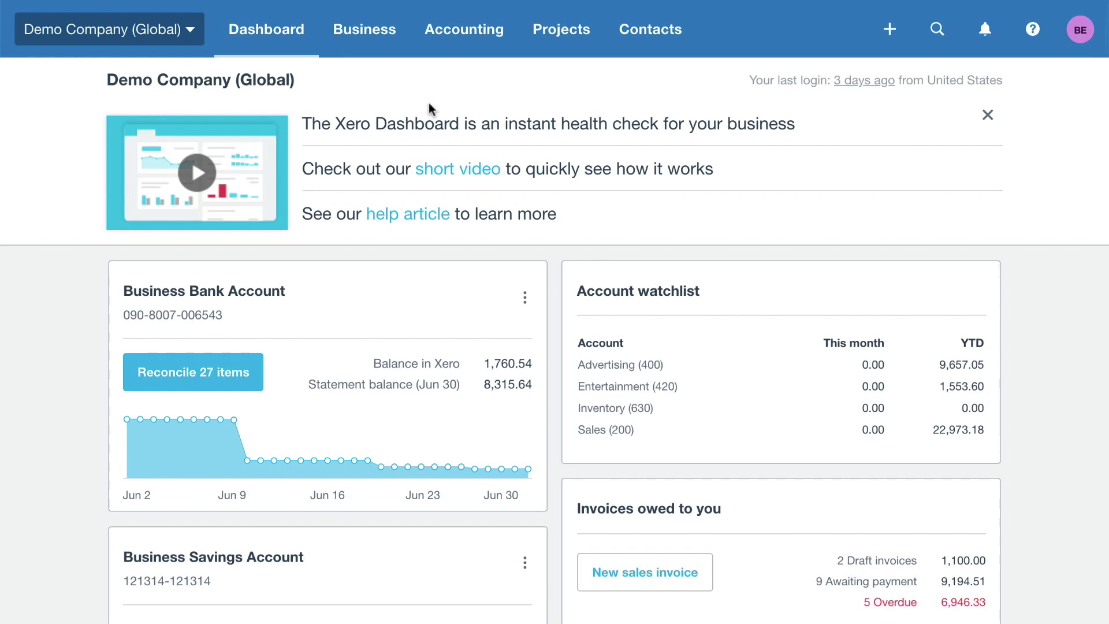
# Go to Business > Sales overview, showing 9,194.51 awaiting payment and 6,946.33 overdue.
pyautogui.click(381, 38)
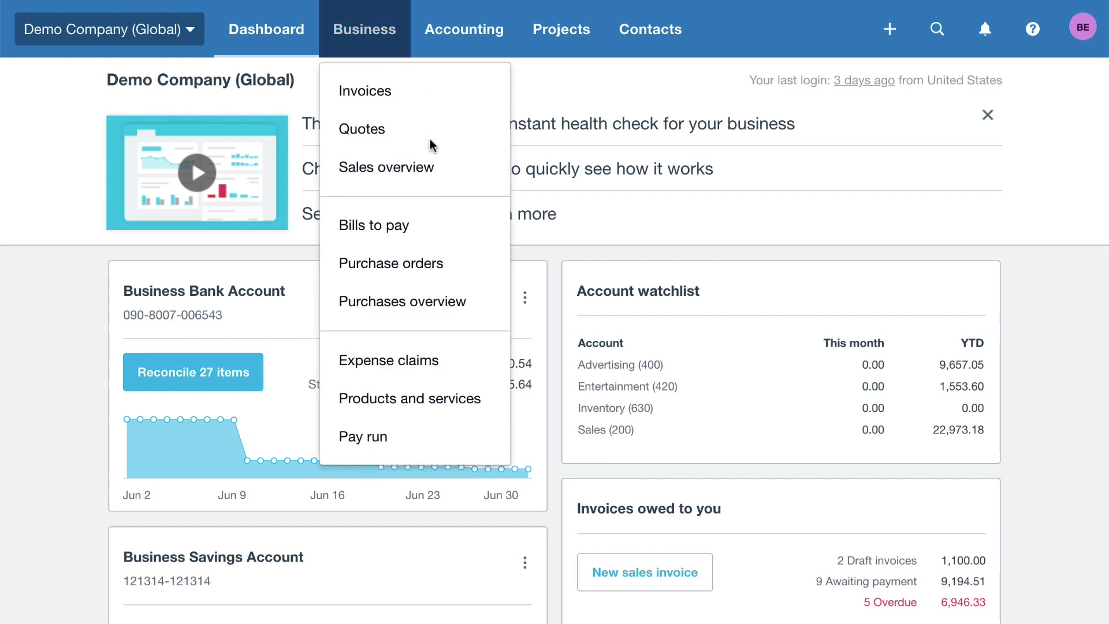
pyautogui.click(441, 168)
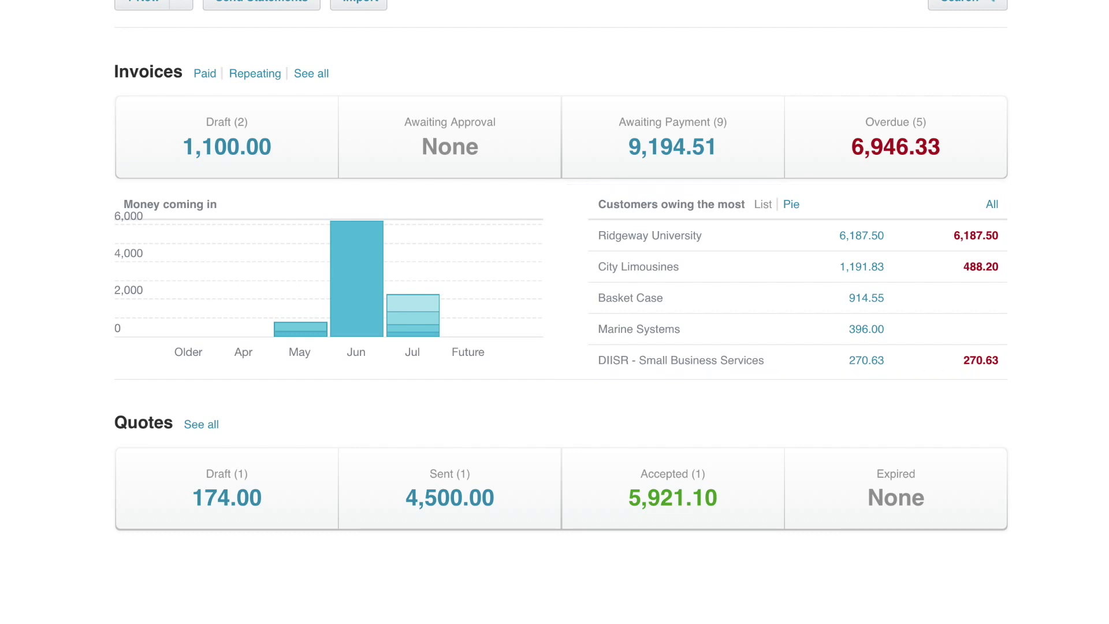
pyautogui.scroll(6, 442, 165)
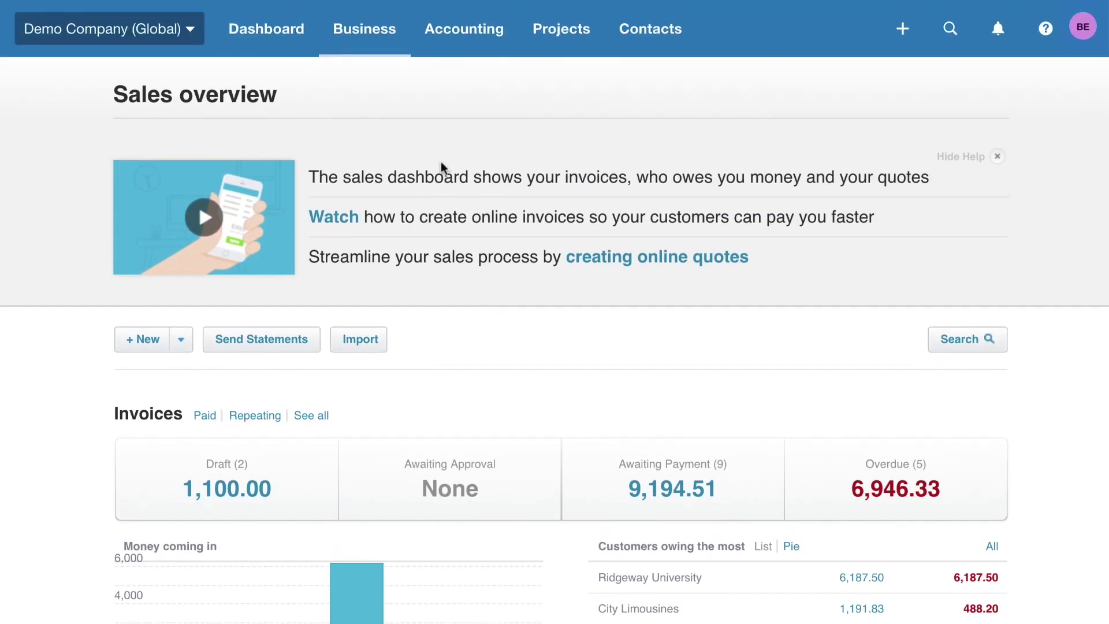
# Create a new blank invoice, INV-0031, dated 25 Jun 2019 in USD.
pyautogui.click(157, 345)
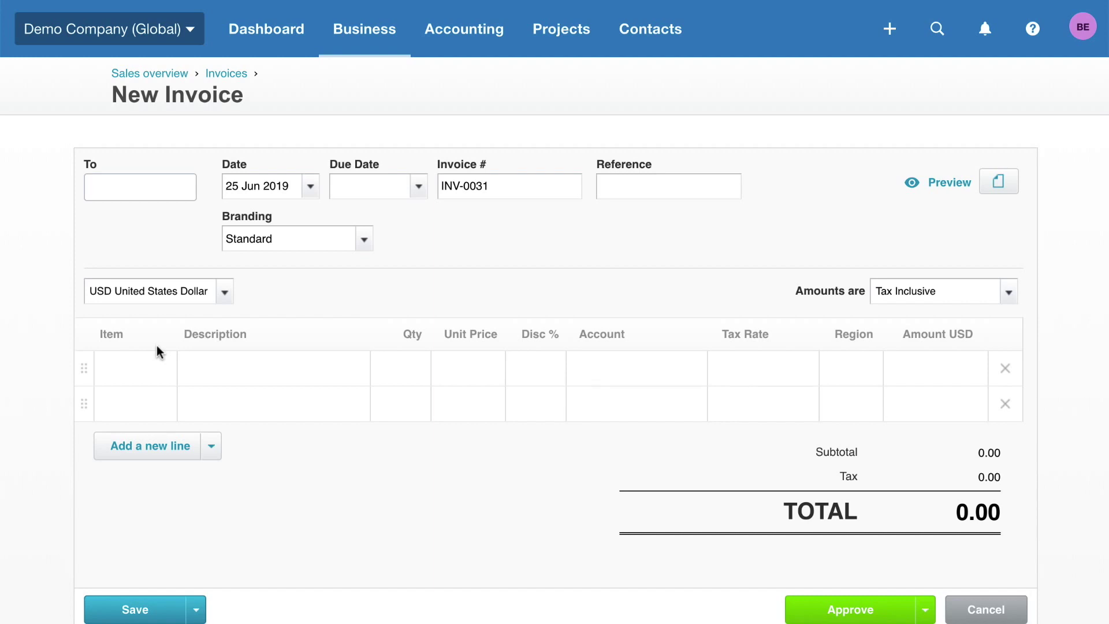
pyautogui.scroll(-3, 157, 347)
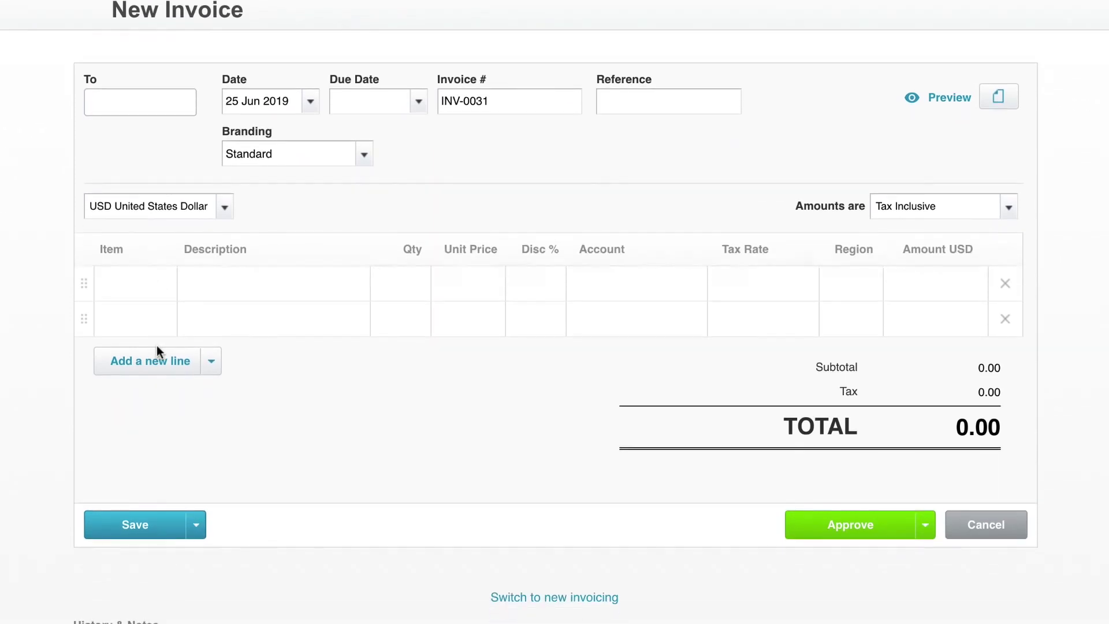
# Switch to the new invoicing layout for draft INV-0033 addressed to ABC Furniture.
pyautogui.click(550, 598)
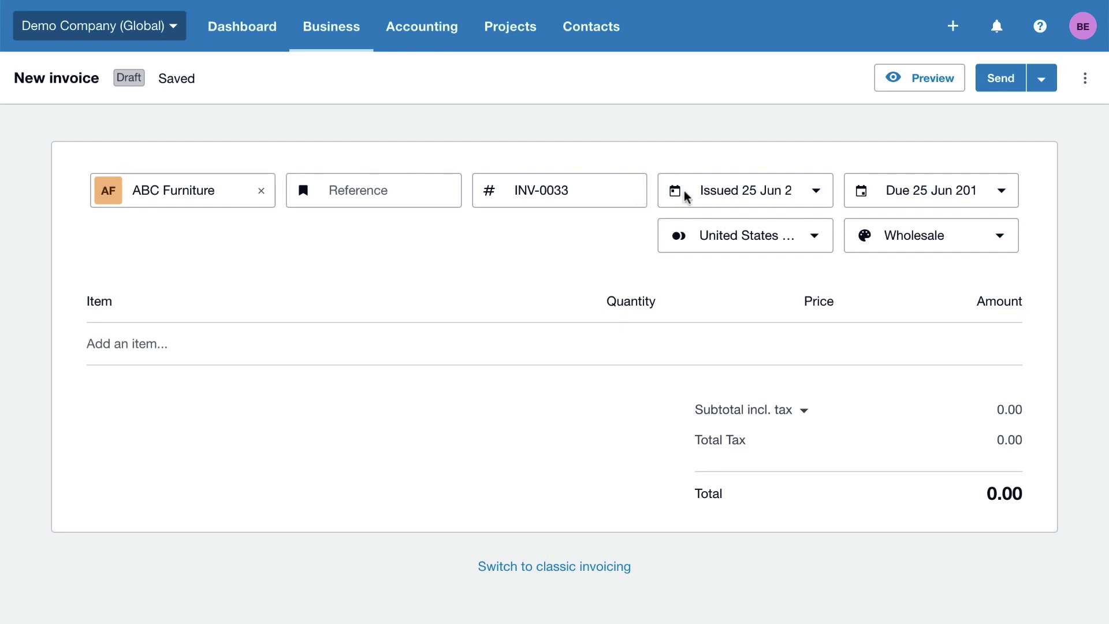
pyautogui.click(1002, 194)
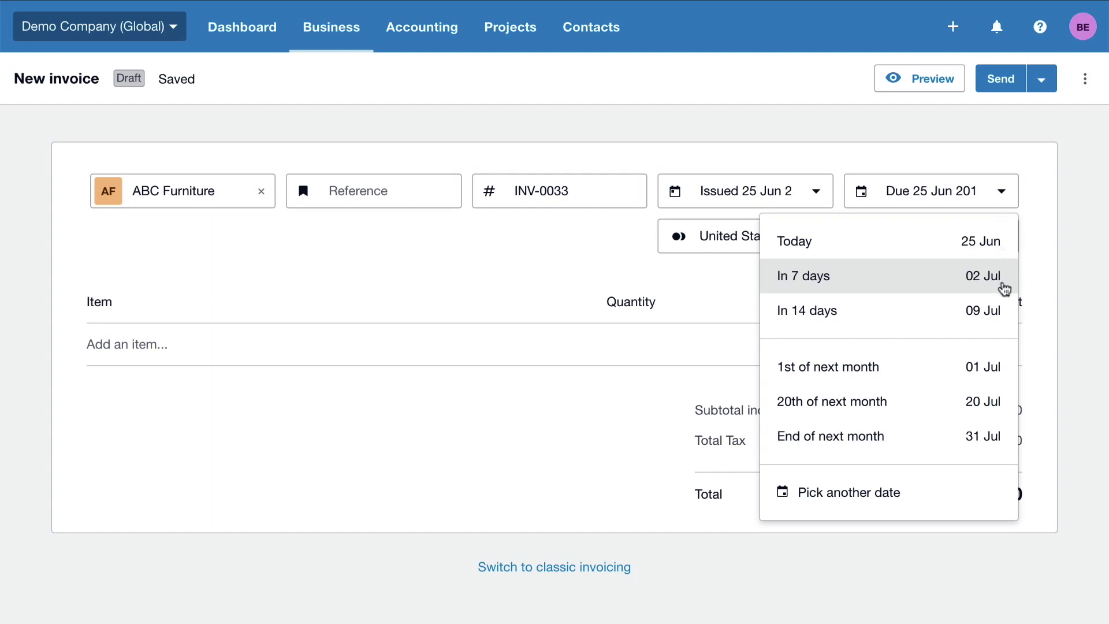
# Make the invoice due in 7 days (2 Jul 2019), try CAD currency, then revert to USD.
pyautogui.click(1004, 285)
pyautogui.click(818, 236)
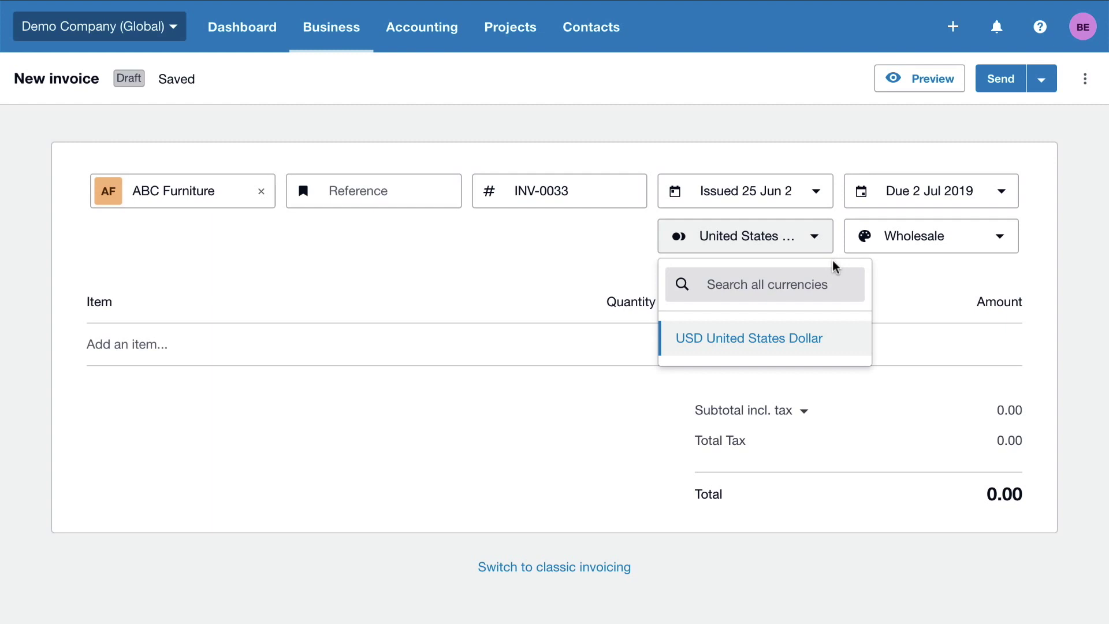
pyautogui.click(848, 291)
pyautogui.write('cad')
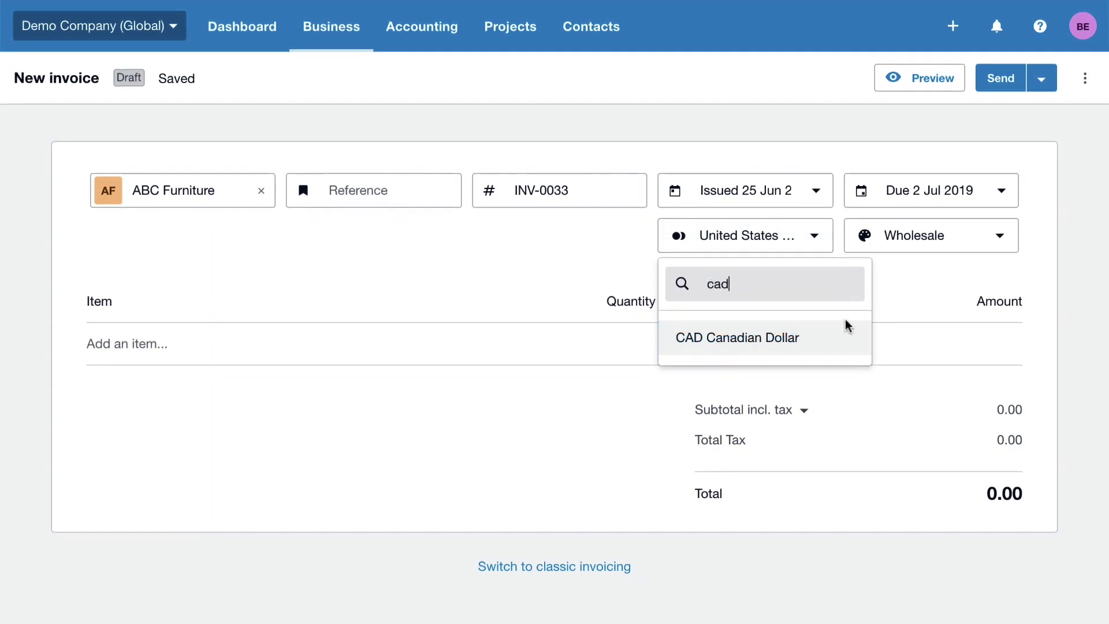
pyautogui.click(848, 348)
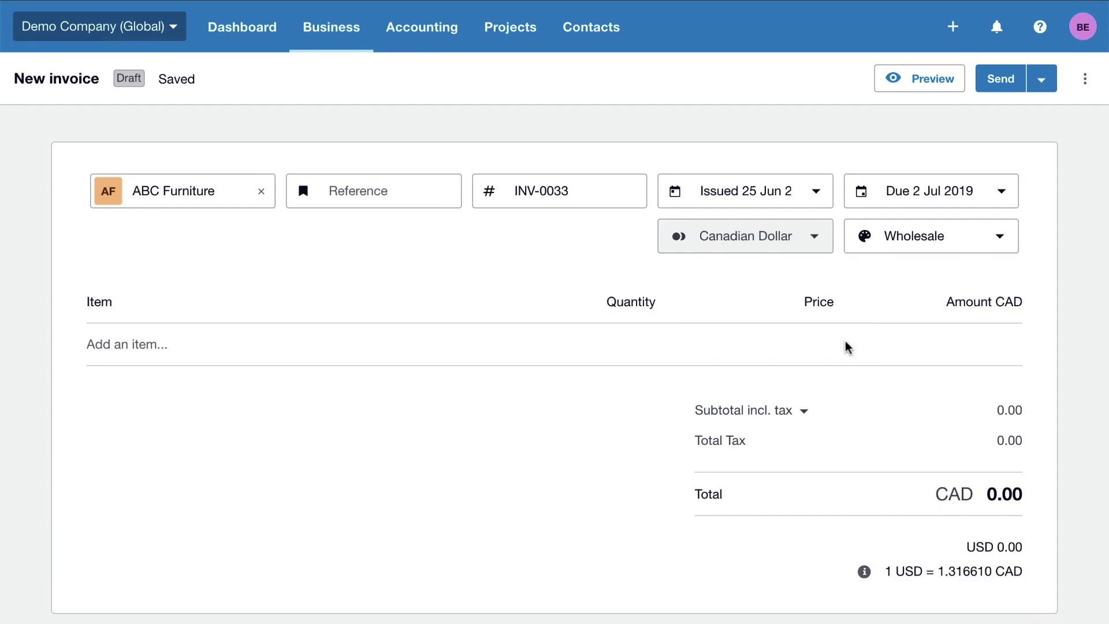
pyautogui.click(818, 238)
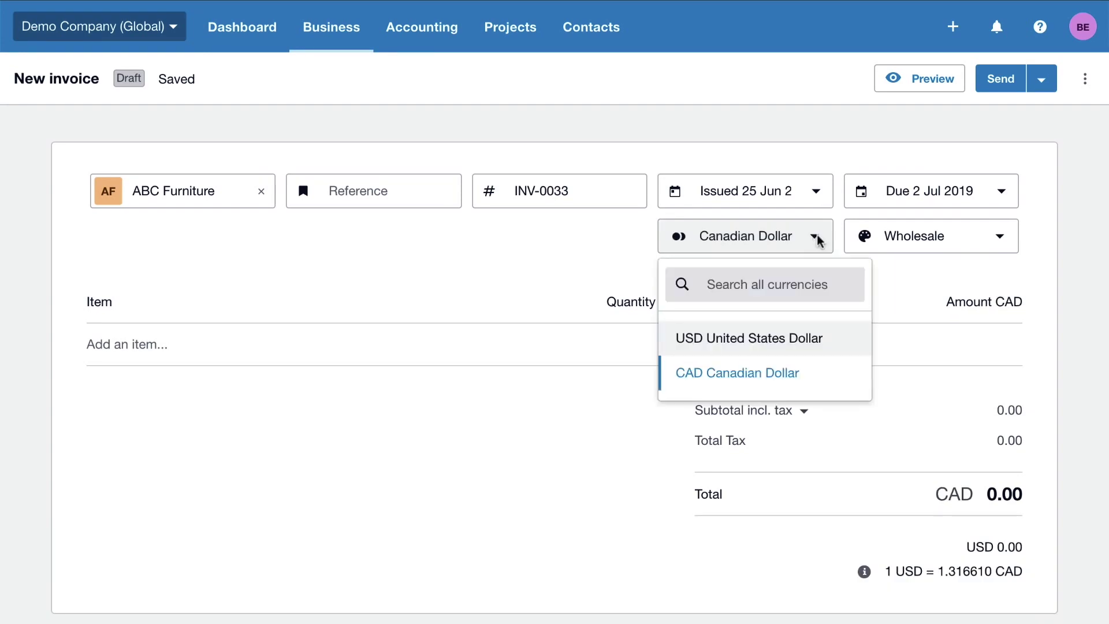
pyautogui.click(843, 344)
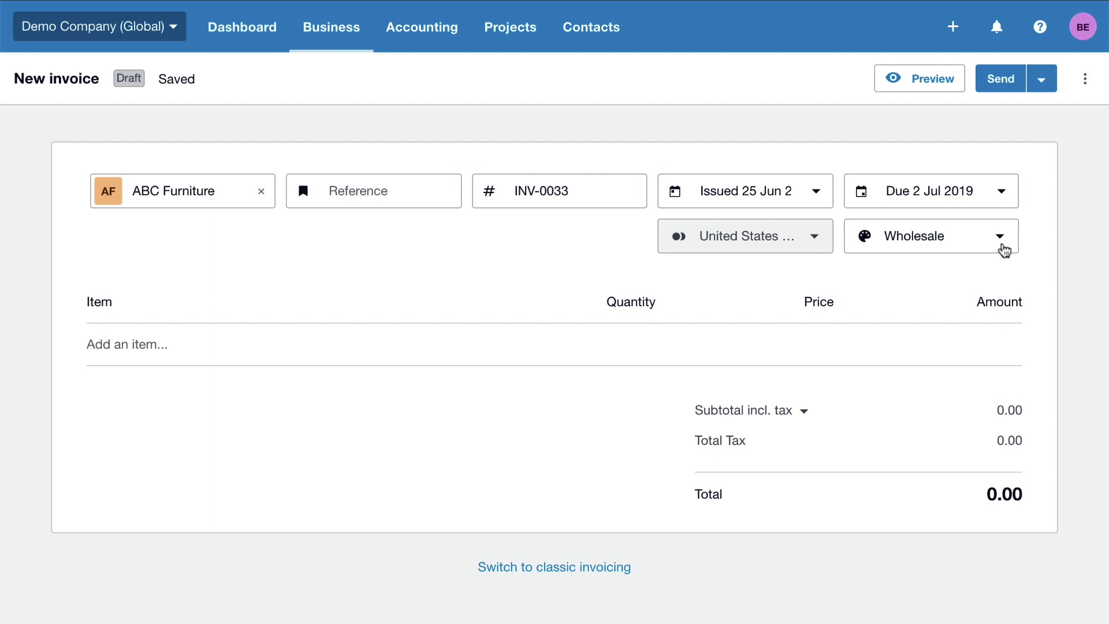
# Keep the Wholesale branding theme and bring up the item suggestions for a new line.
pyautogui.click(1005, 250)
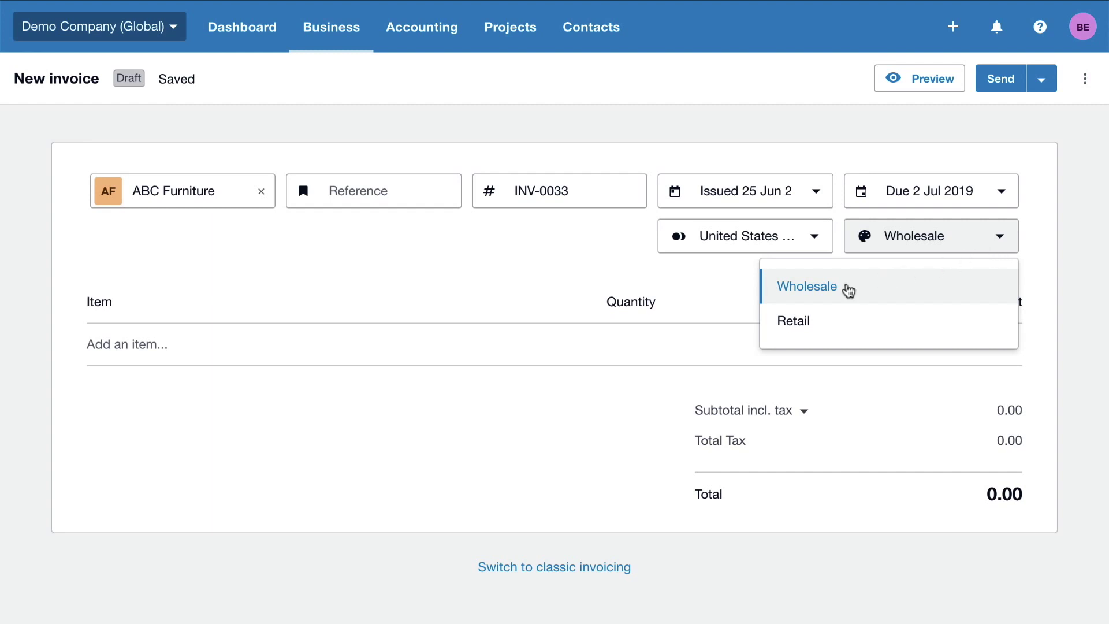
pyautogui.click(848, 289)
pyautogui.click(150, 351)
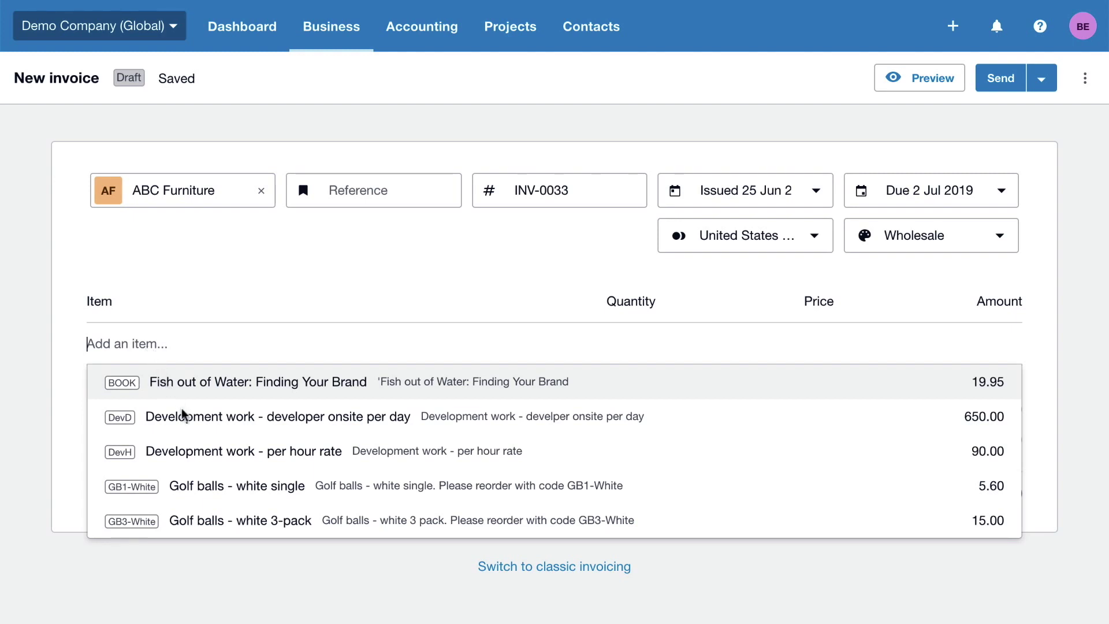
# Add 3 Golf balls - white single at 5.60 and 2 Golf lessons at 20.00.
pyautogui.click(228, 488)
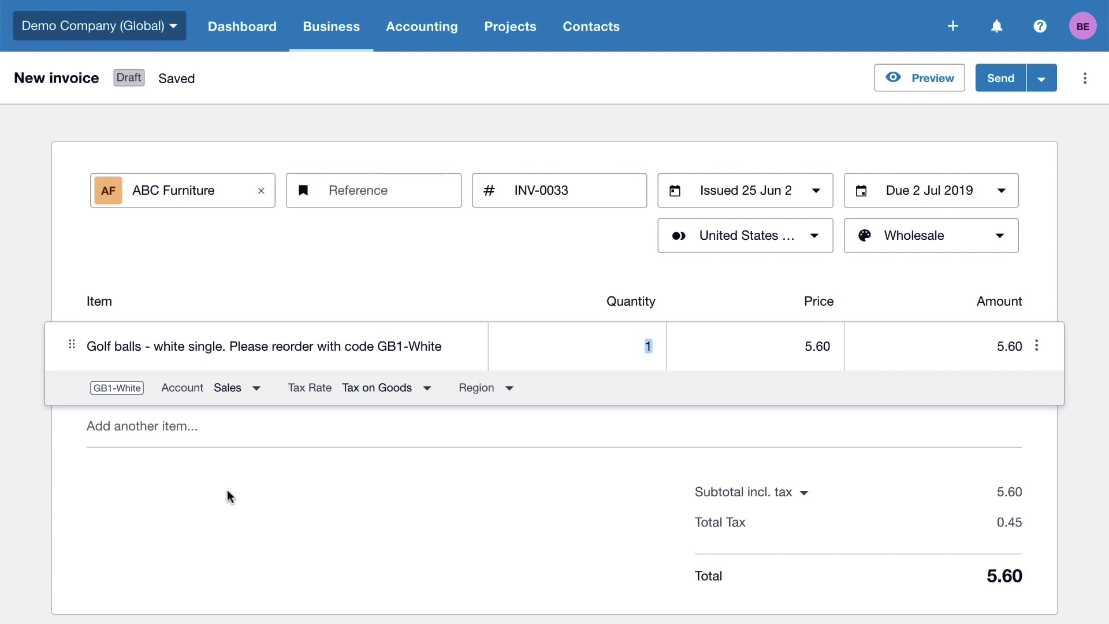
pyautogui.write('3')
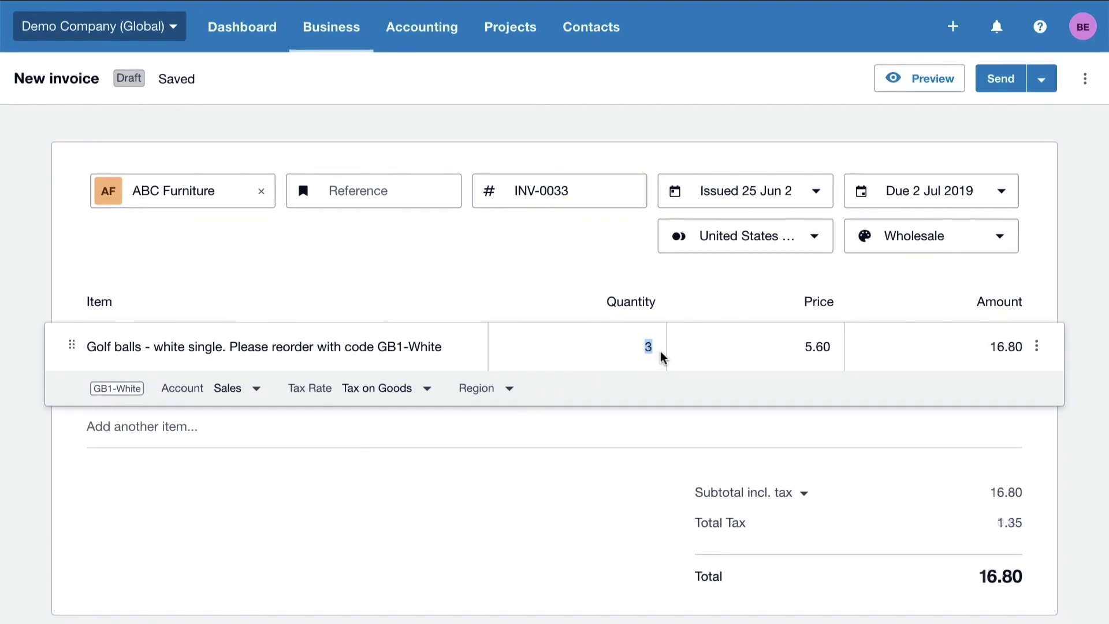
pyautogui.press('Return')
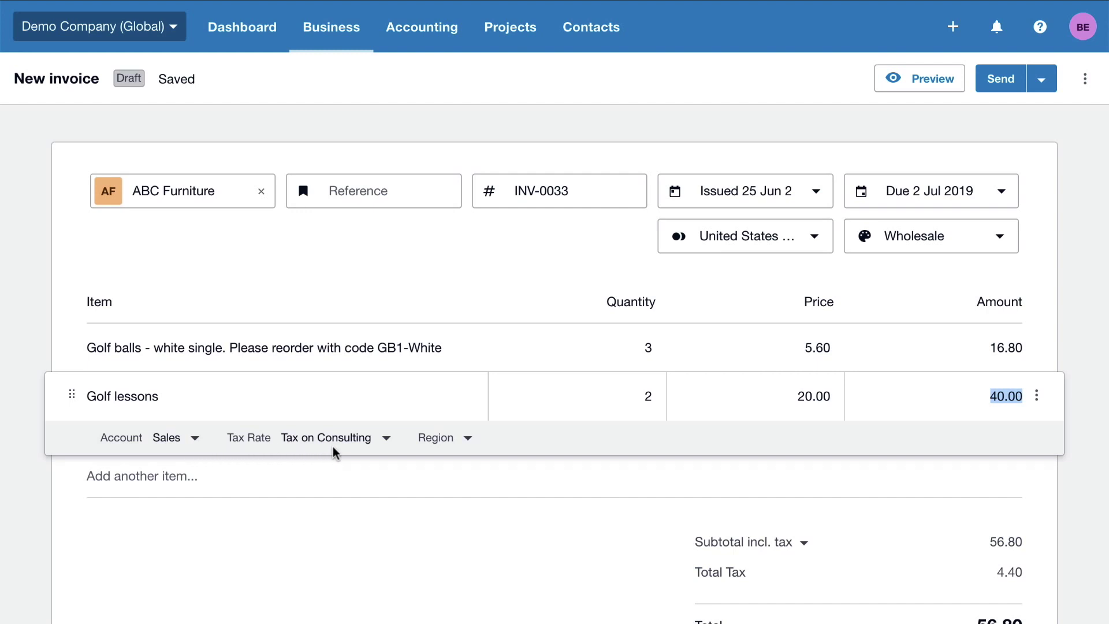
pyautogui.click(375, 449)
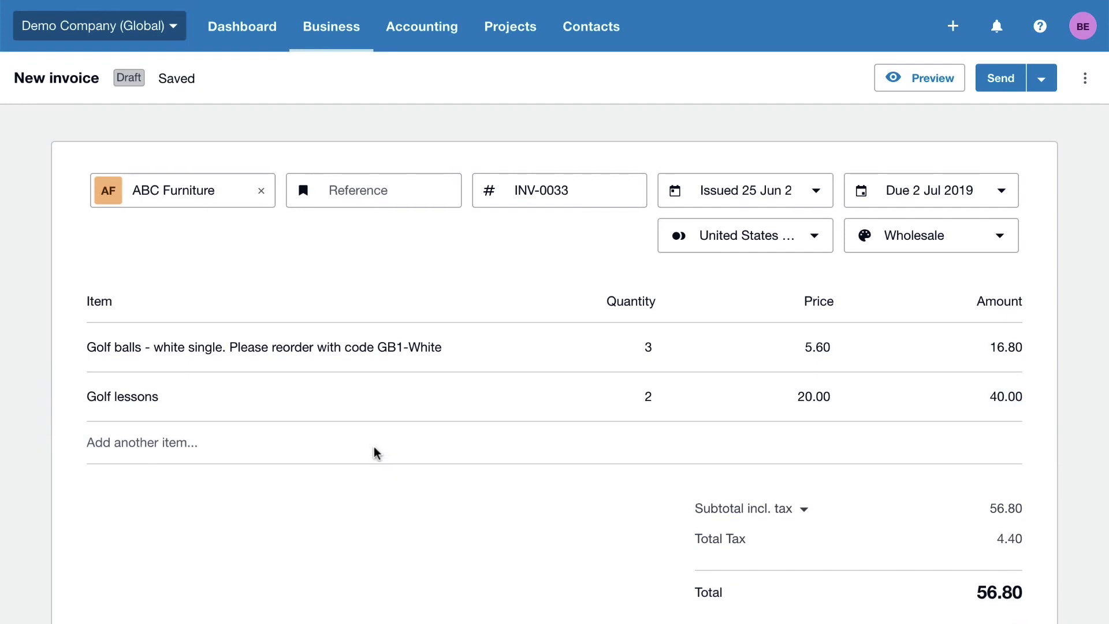
pyautogui.scroll(-2, 644, 421)
# Set line amounts to exclude tax, making tax 4.77 and the invoice total 61.57.
pyautogui.click(805, 398)
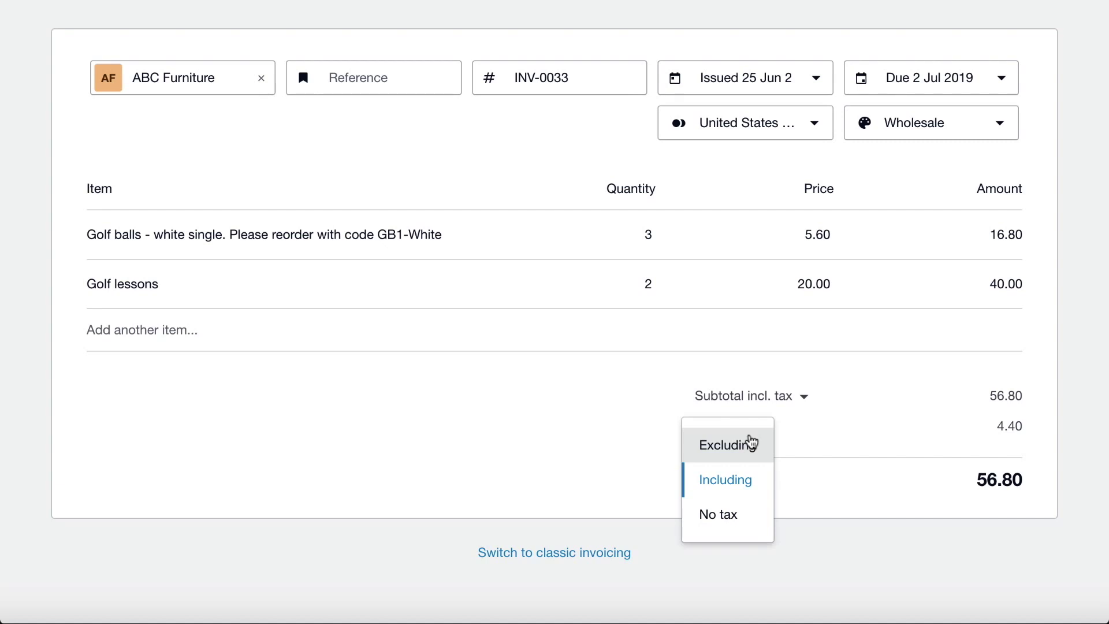
pyautogui.click(752, 443)
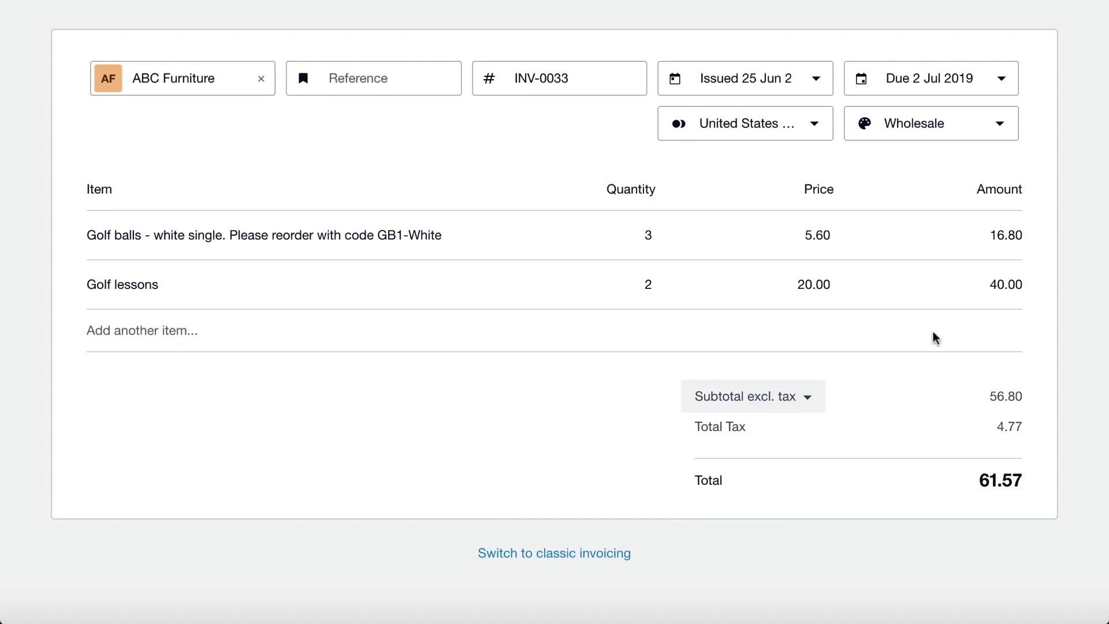
pyautogui.click(1022, 286)
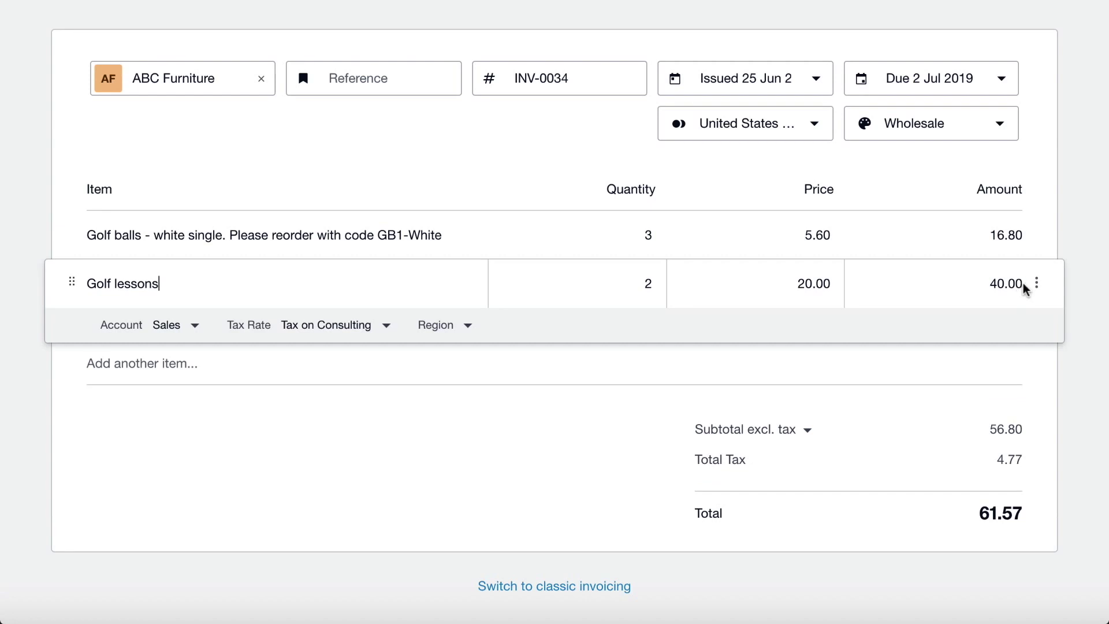
pyautogui.click(1037, 285)
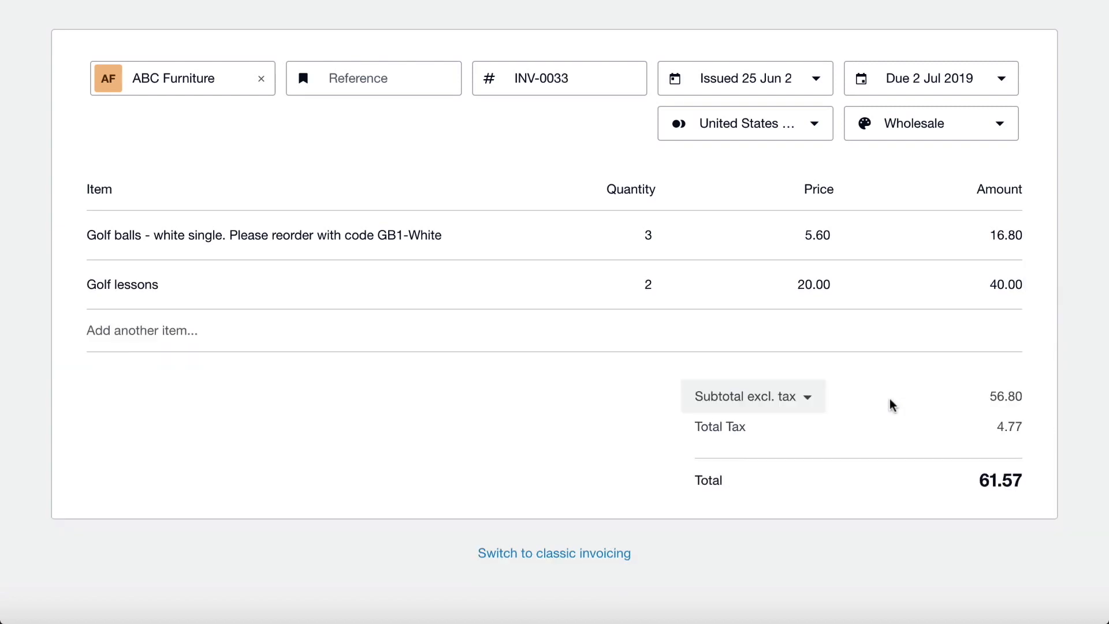
pyautogui.scroll(2, 893, 405)
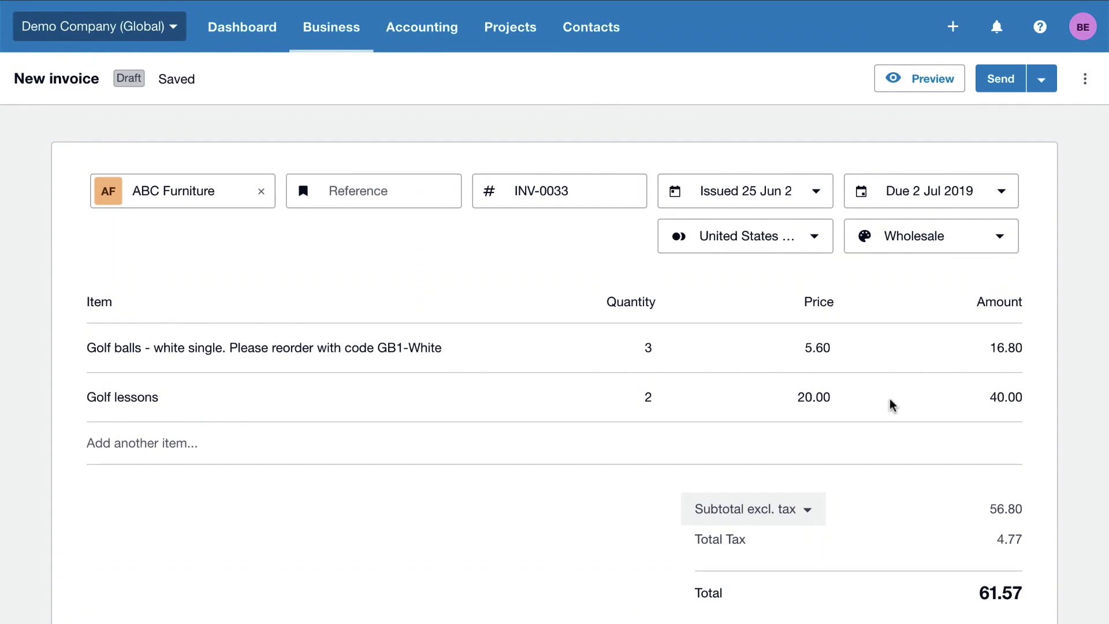
pyautogui.click(1085, 79)
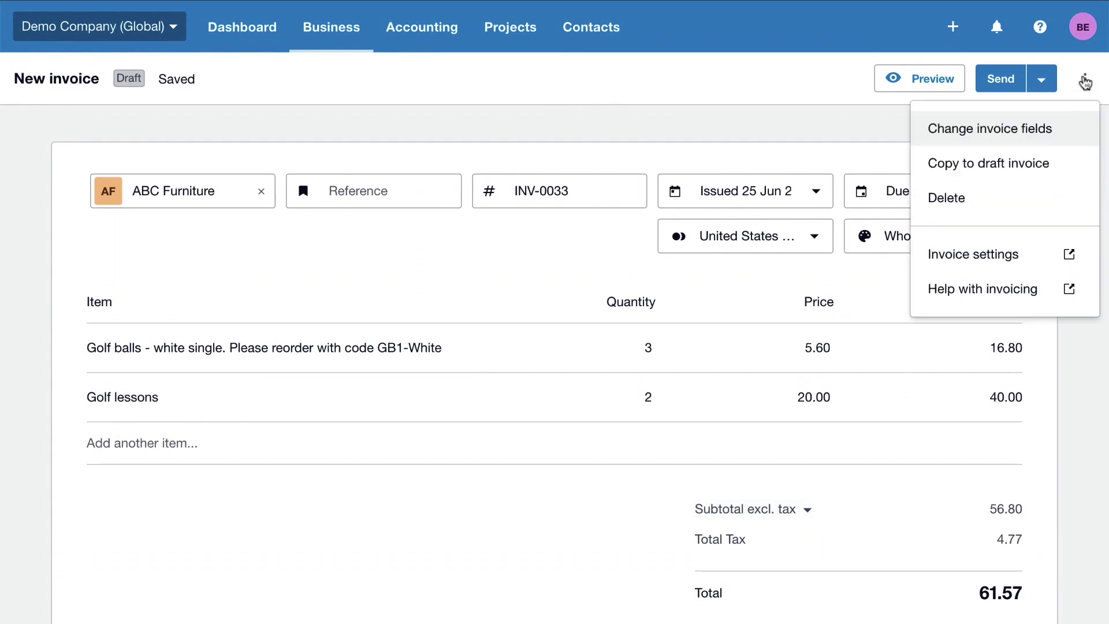
# Untick Reference in Change invoice fields and save the field settings.
pyautogui.click(1037, 131)
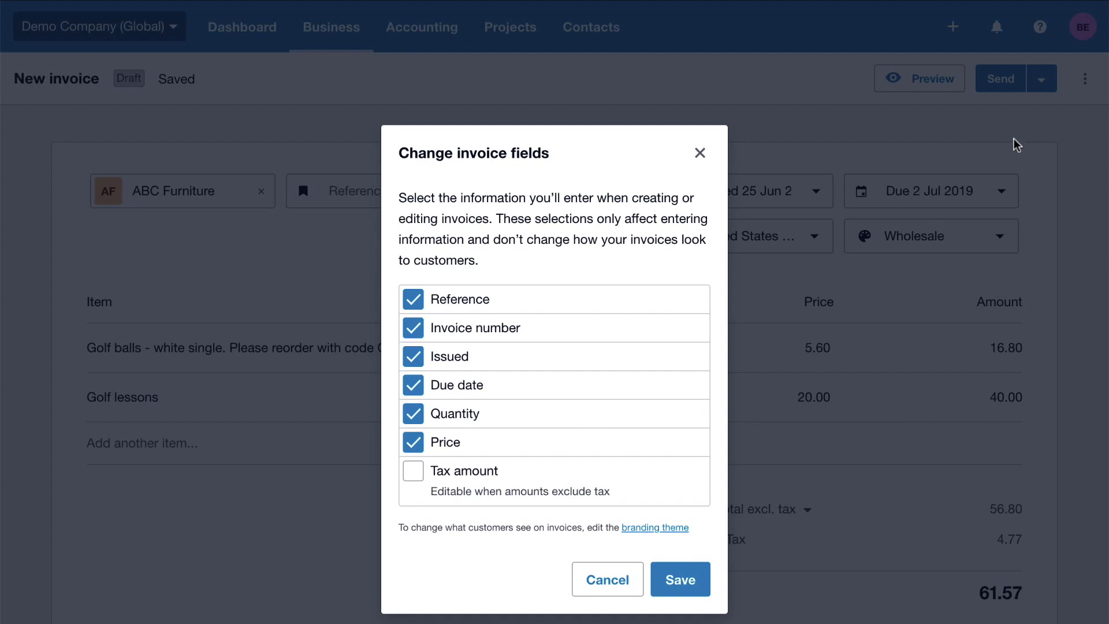
pyautogui.click(415, 300)
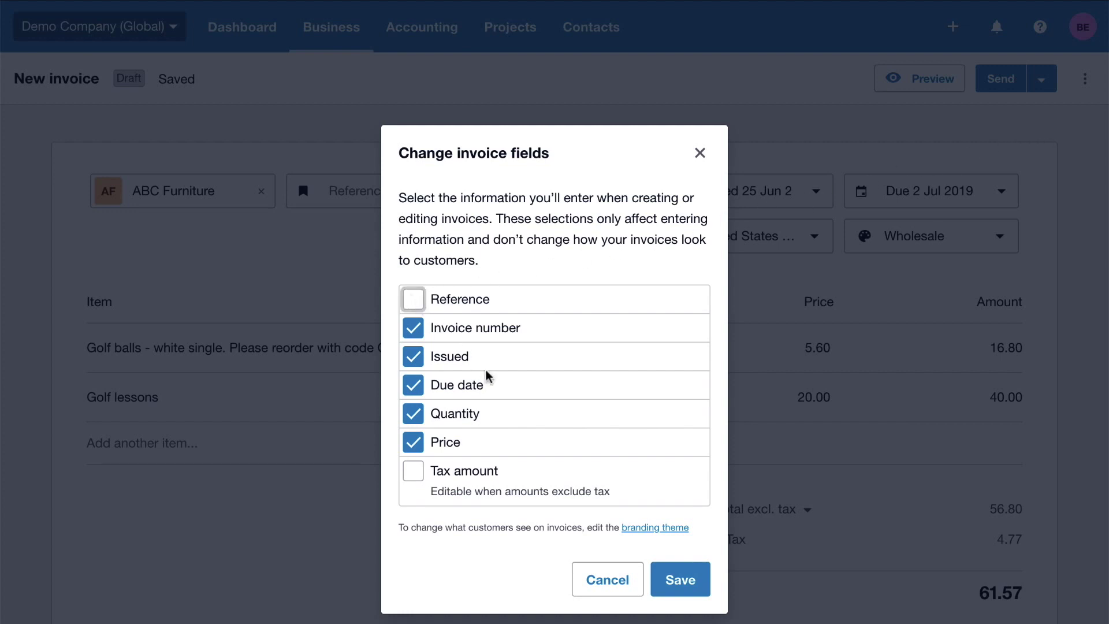
pyautogui.click(677, 577)
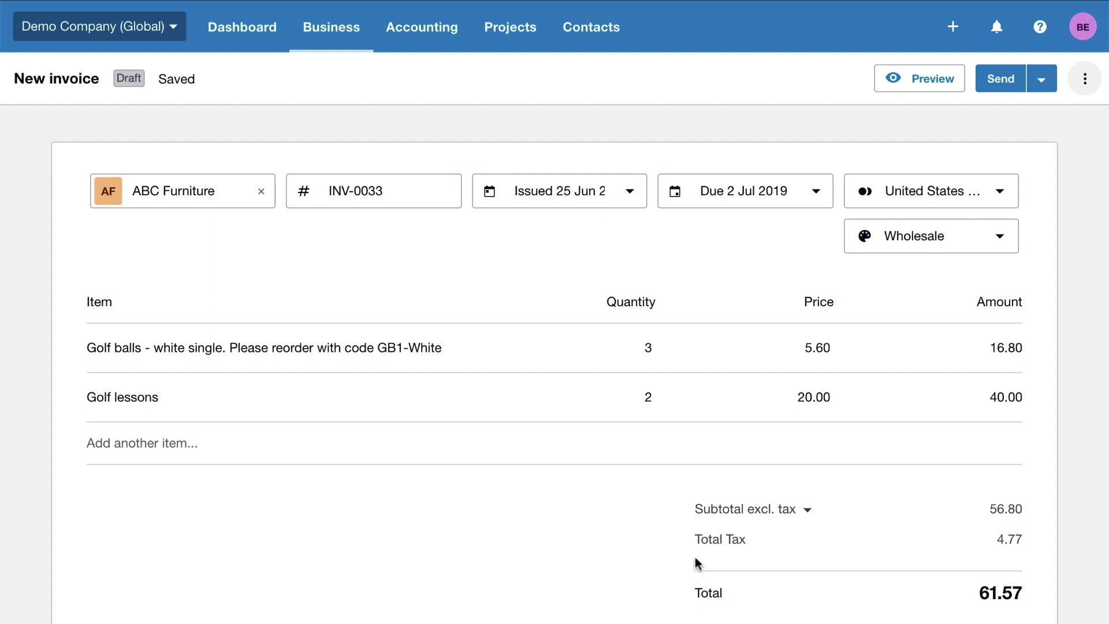
pyautogui.click(928, 79)
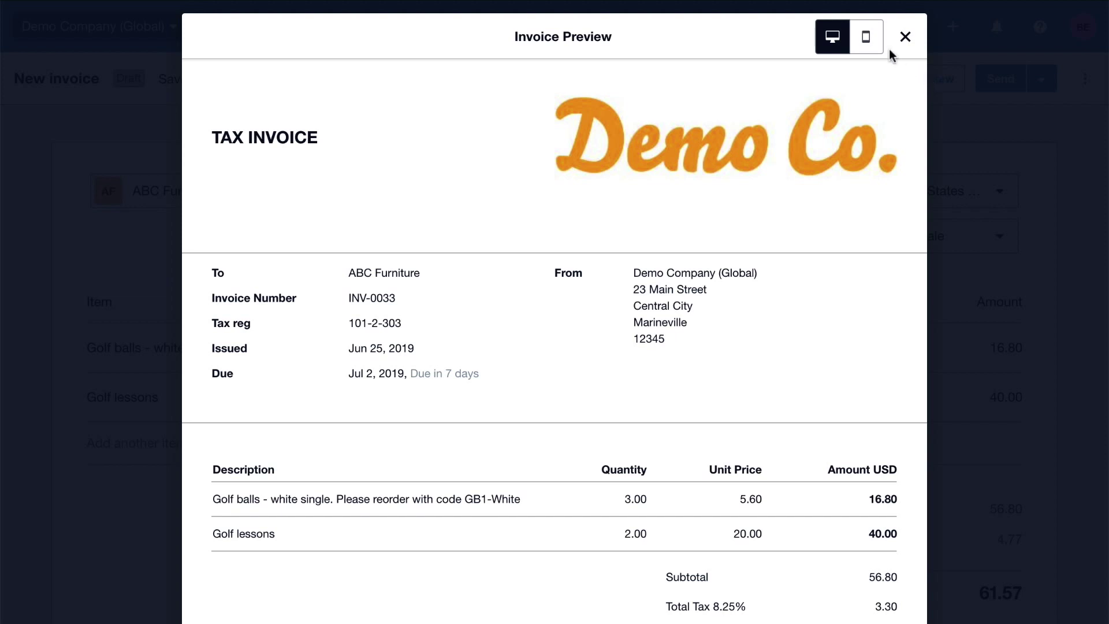
pyautogui.click(867, 36)
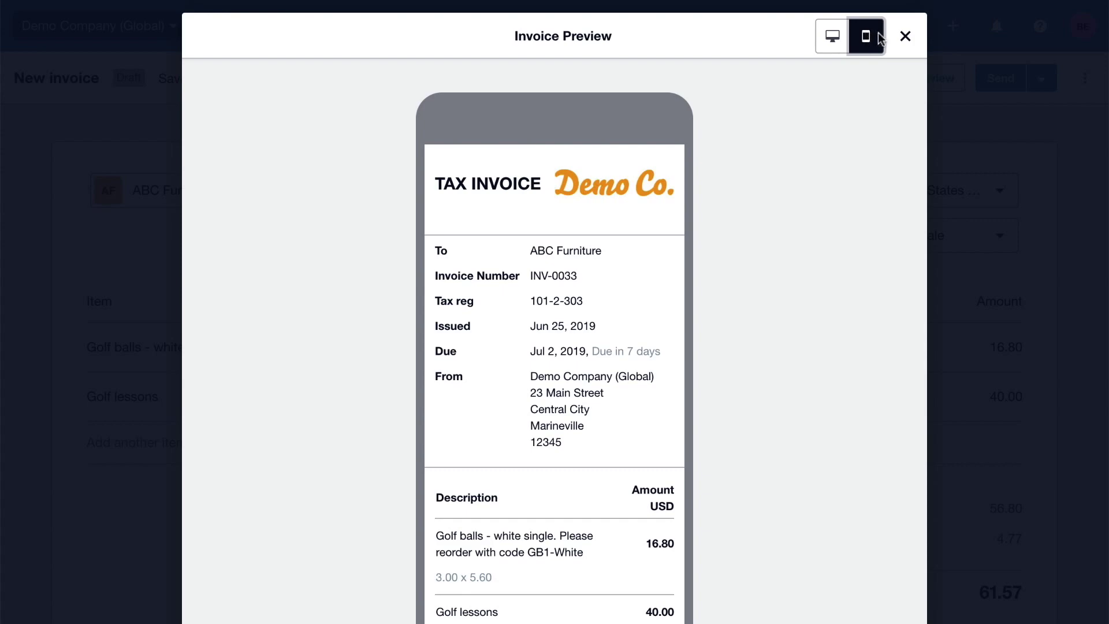
pyautogui.click(905, 35)
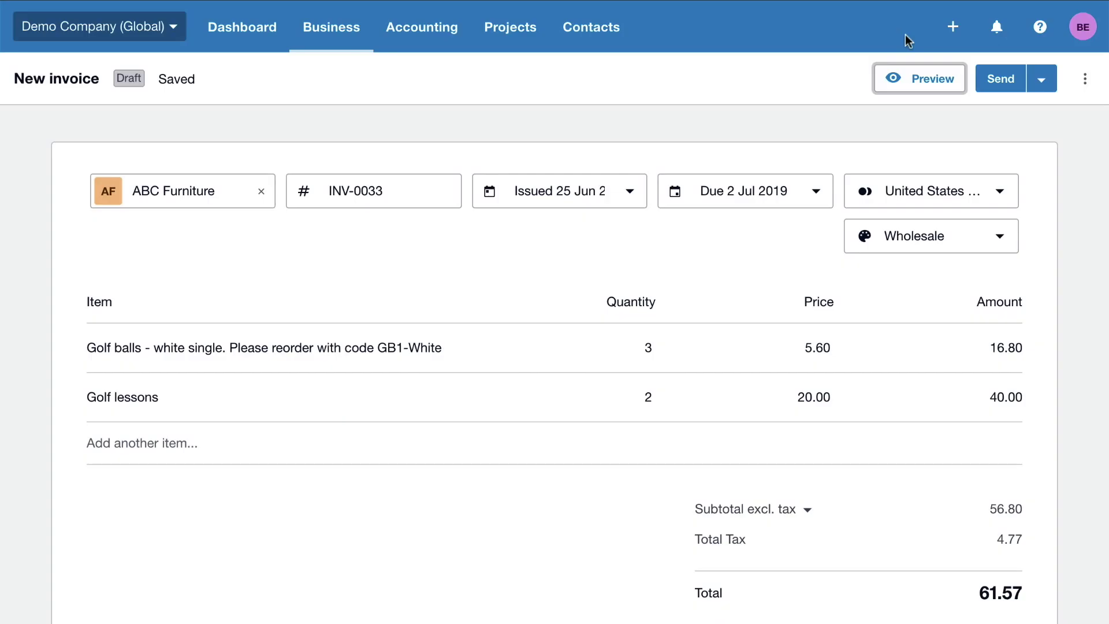
# Mark INV-0033 as done to approve it, then view and dismiss its shareable link.
pyautogui.click(1044, 81)
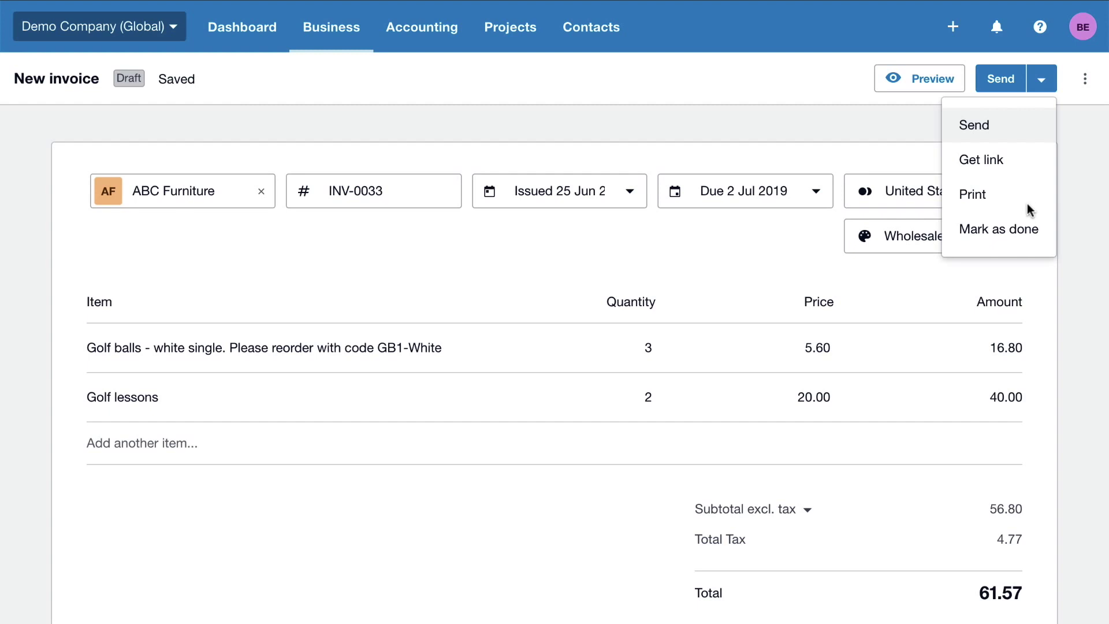
pyautogui.click(1031, 237)
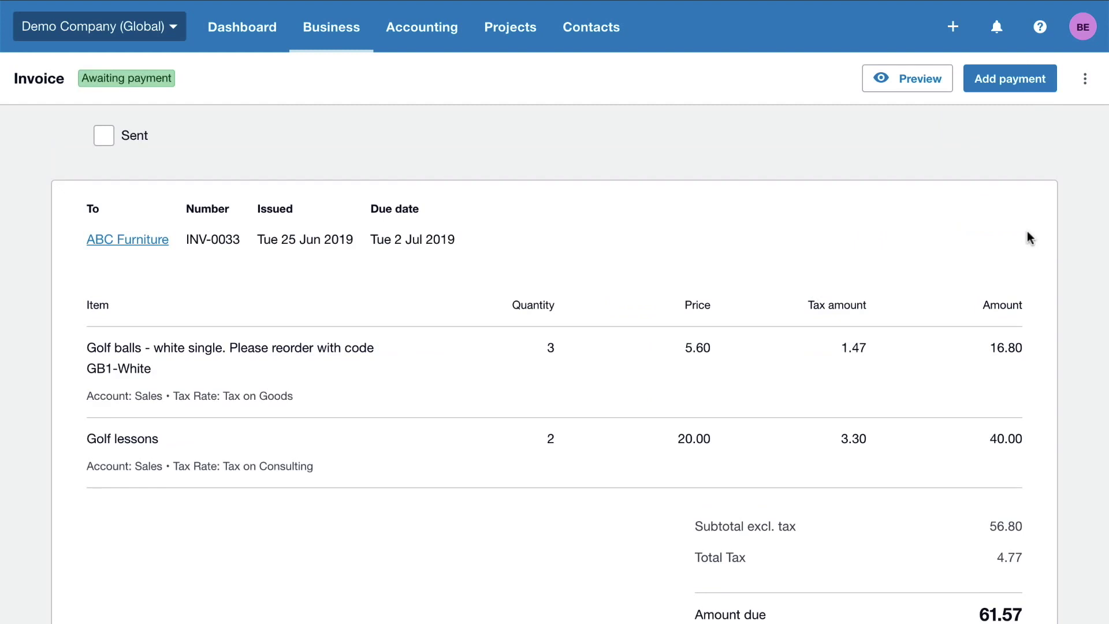
pyautogui.click(1085, 80)
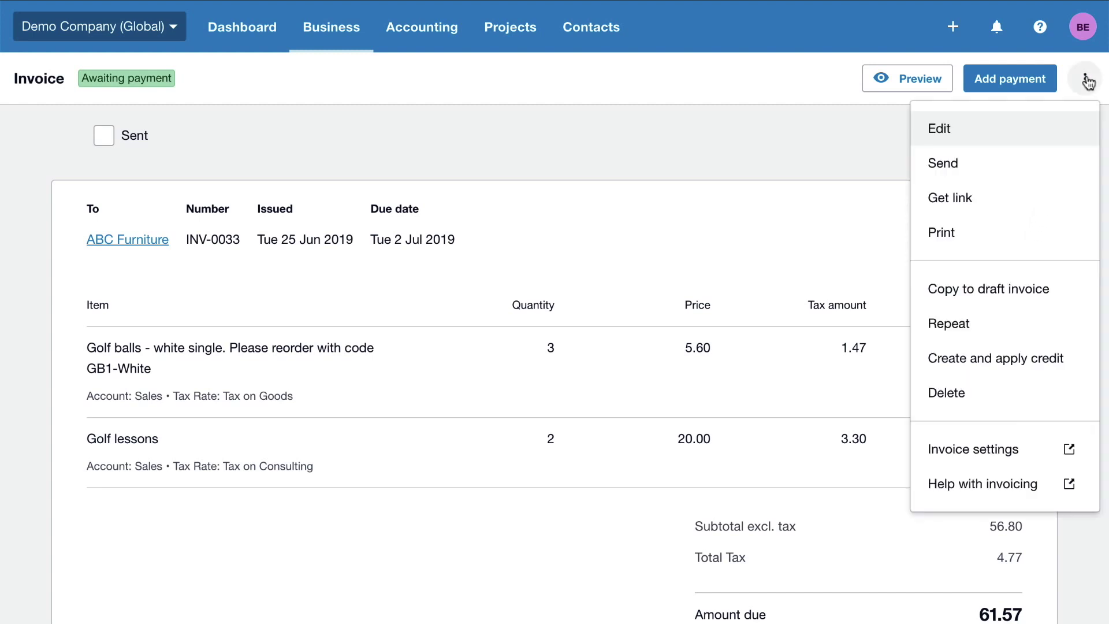
pyautogui.click(1020, 198)
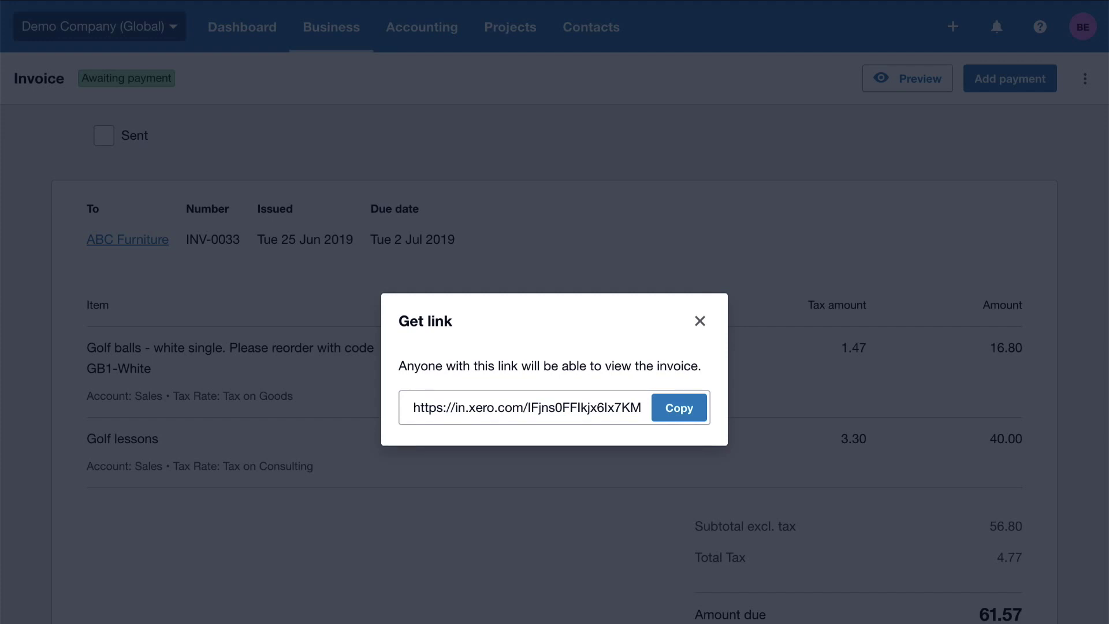
pyautogui.press('Escape')
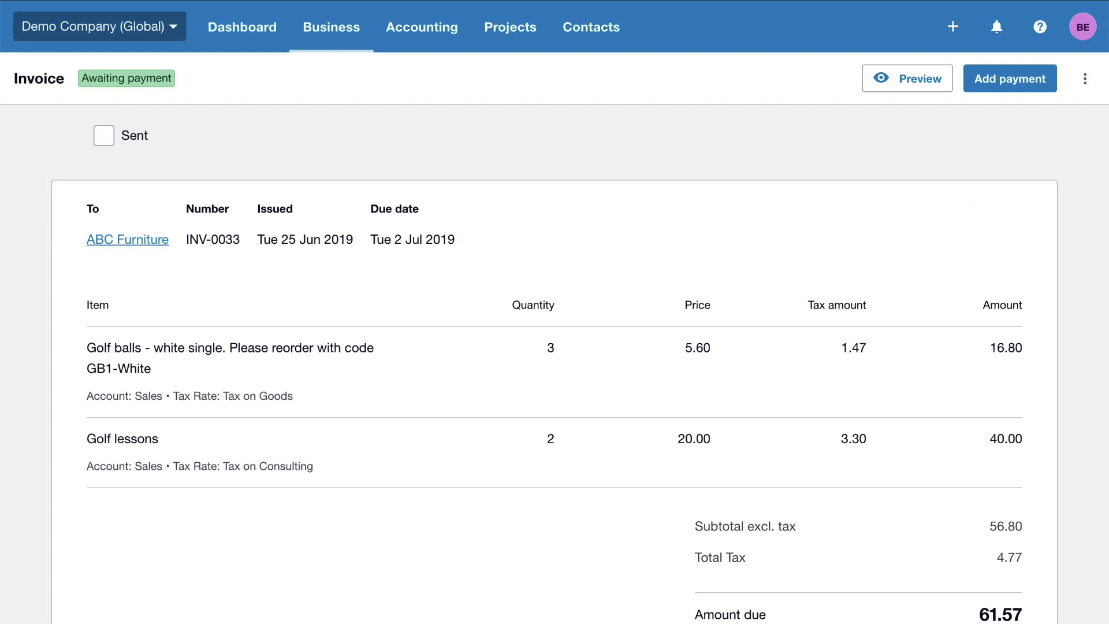
# Send the prefilled invoice email for INV-0033 to ABC Furniture.
pyautogui.click(1084, 78)
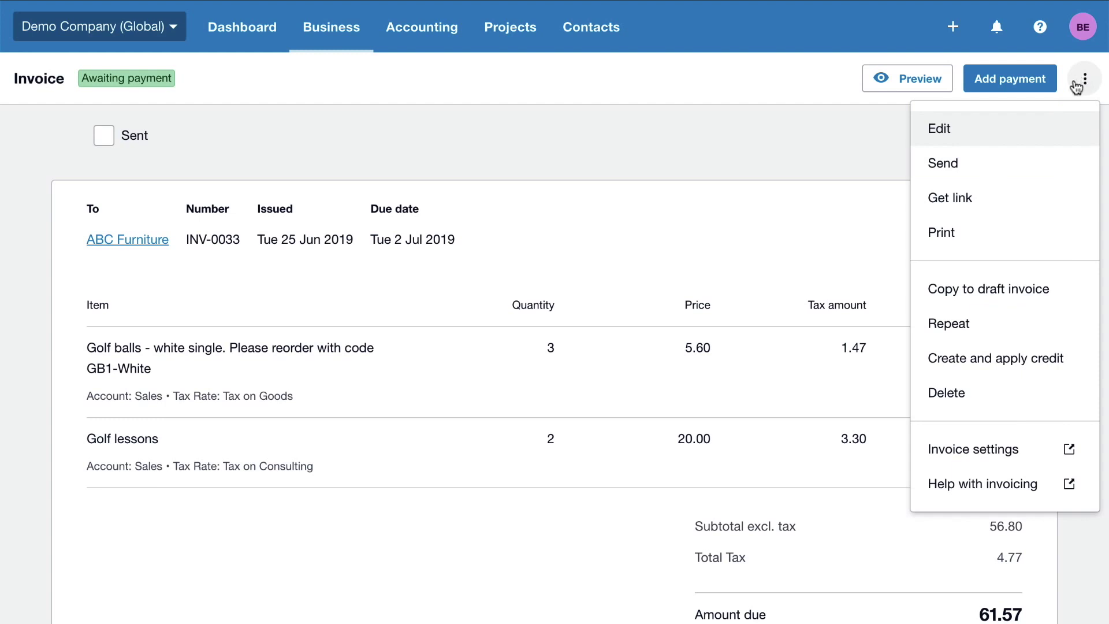
pyautogui.click(949, 168)
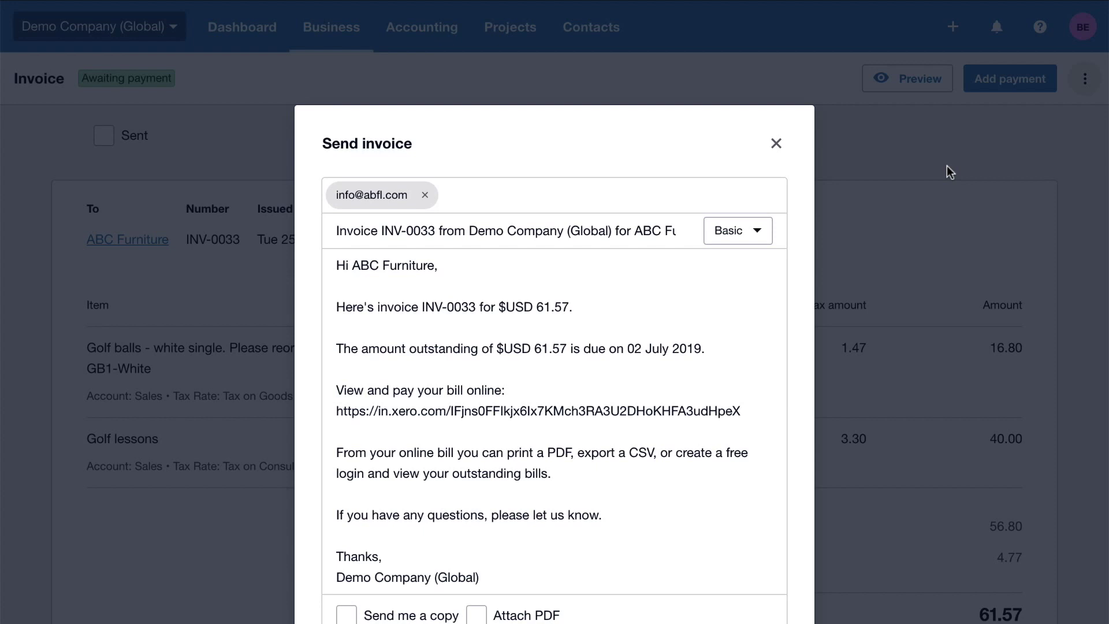
pyautogui.scroll(-2, 948, 165)
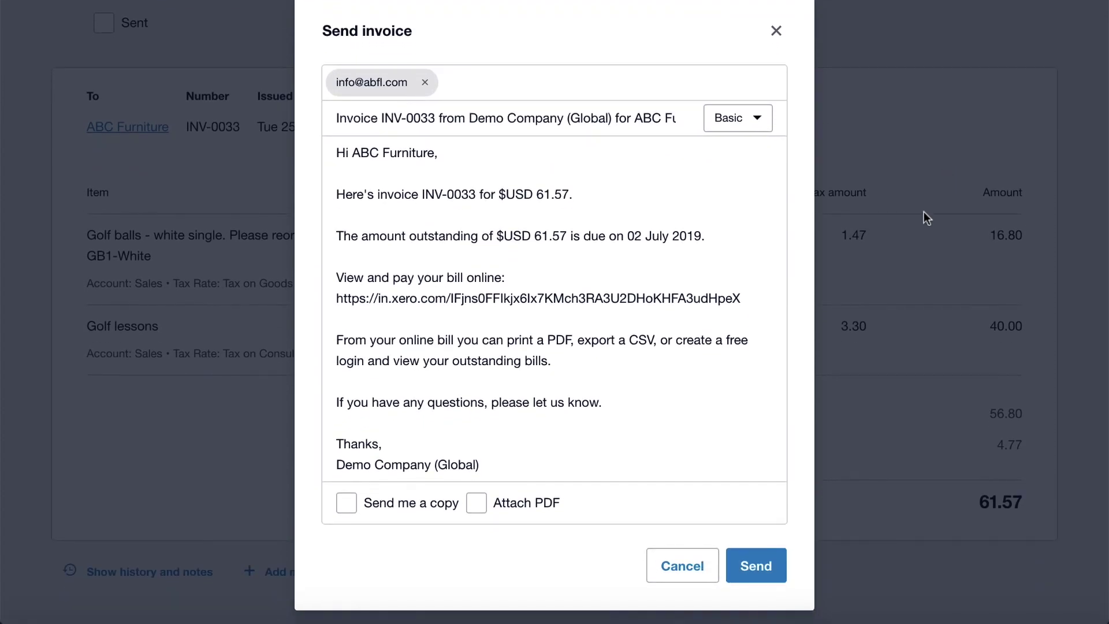
pyautogui.click(749, 569)
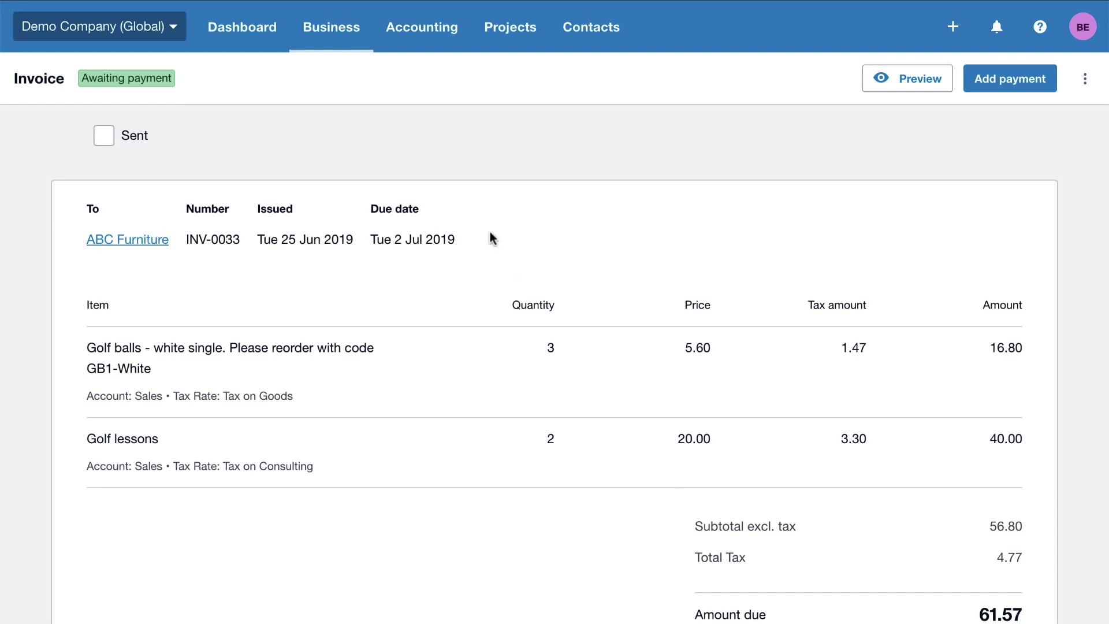
# From the Invoices list, switch on customer reminder emails at 7, 14 and 21 days overdue.
pyautogui.click(332, 28)
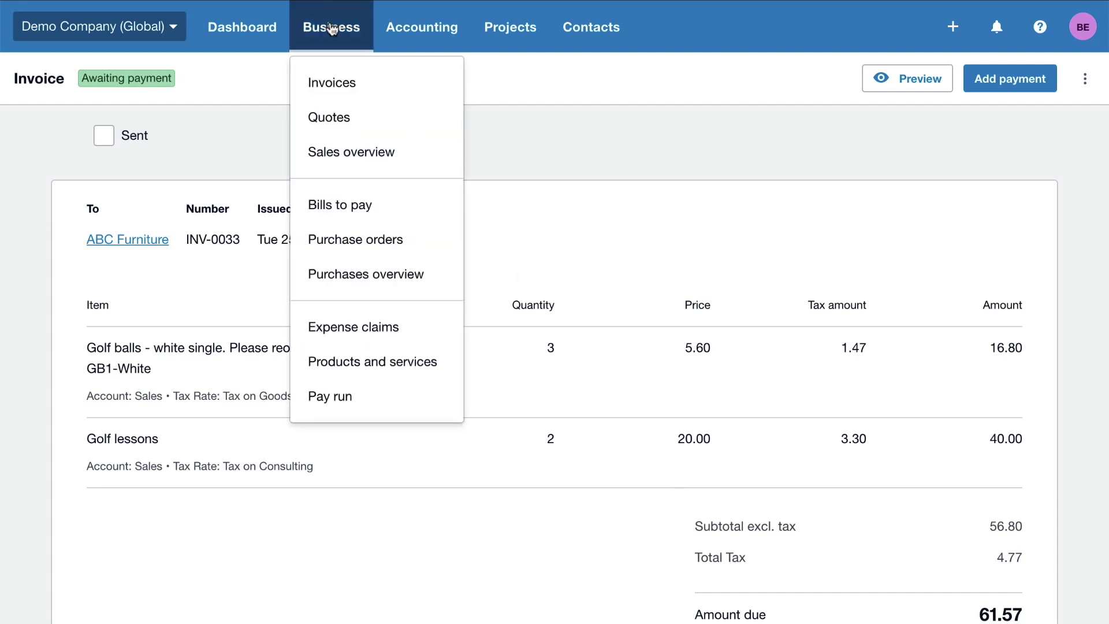
pyautogui.click(362, 85)
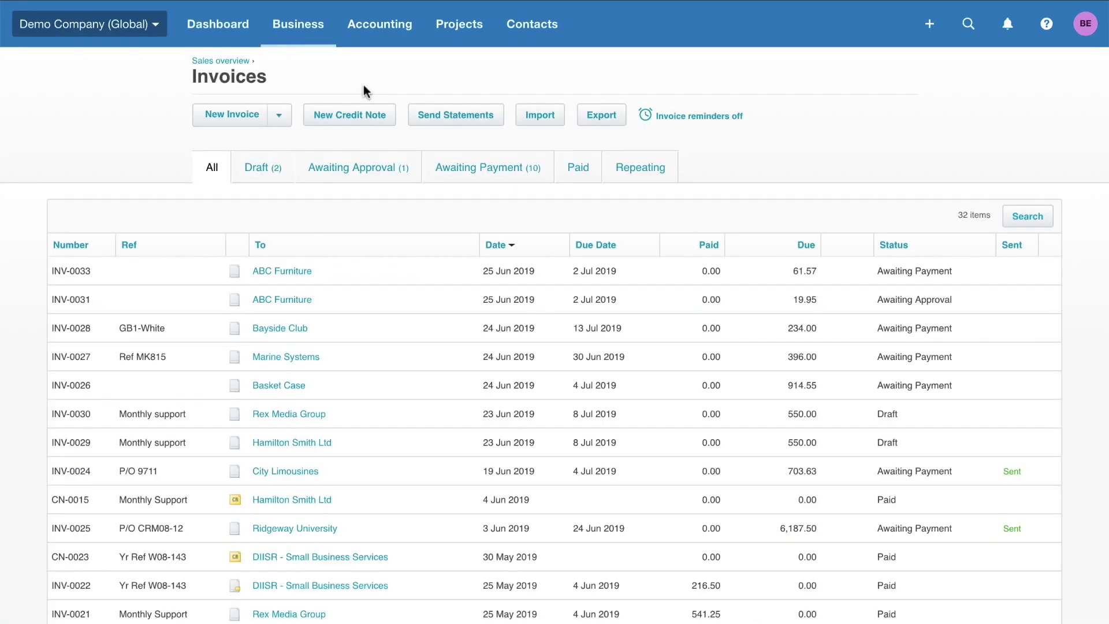
pyautogui.click(701, 115)
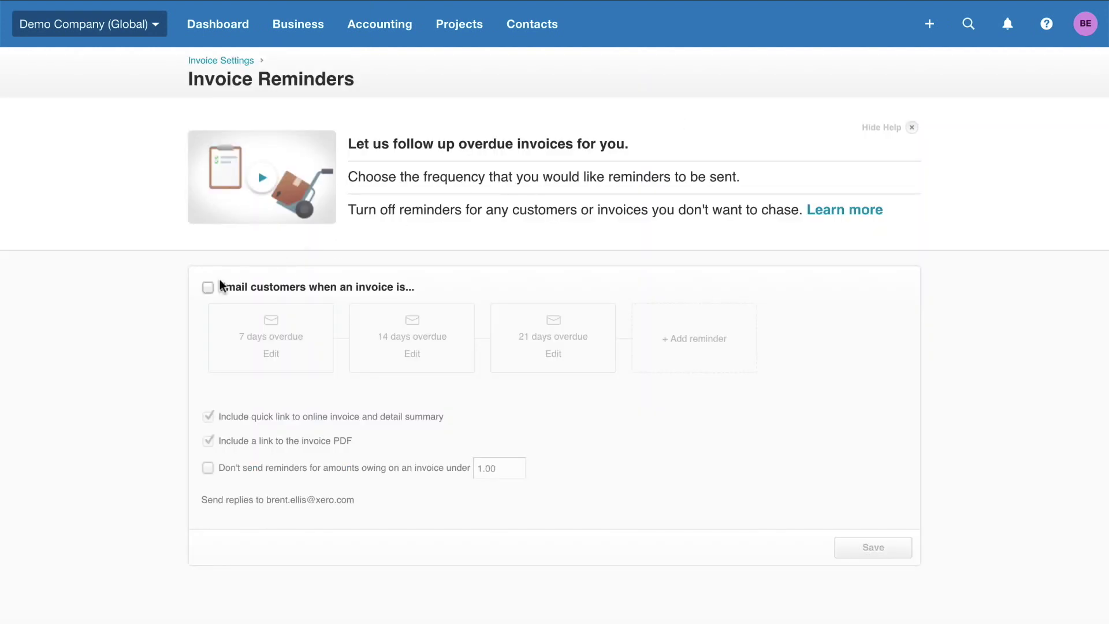
pyautogui.click(207, 286)
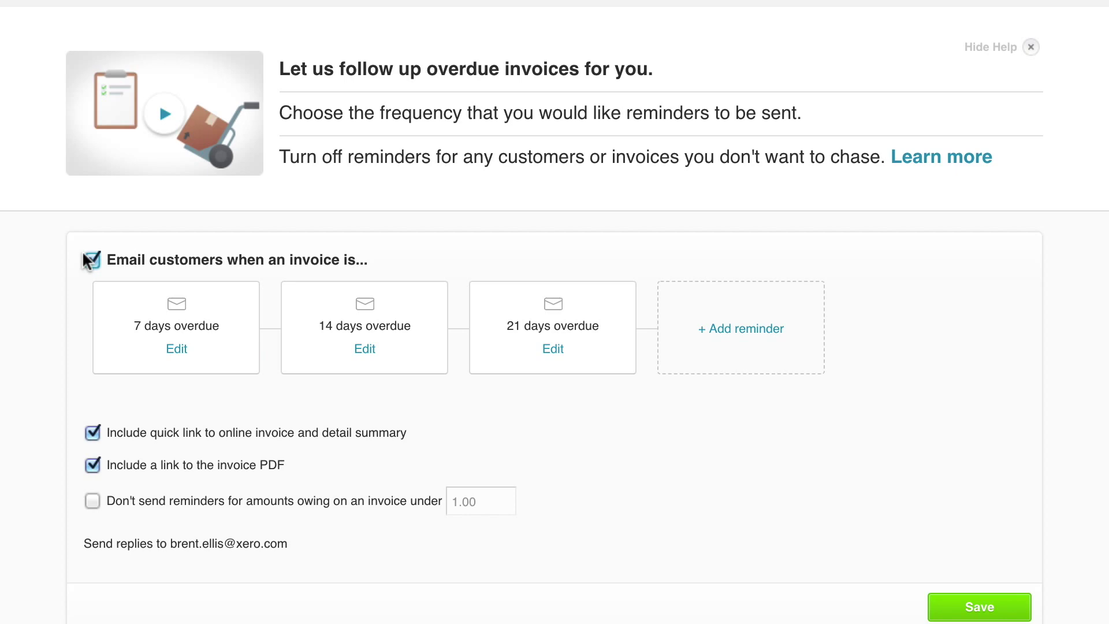
# Add and save a 'Due in 3 days' reminder alongside the 7, 14 and 21 days overdue emails.
pyautogui.click(744, 349)
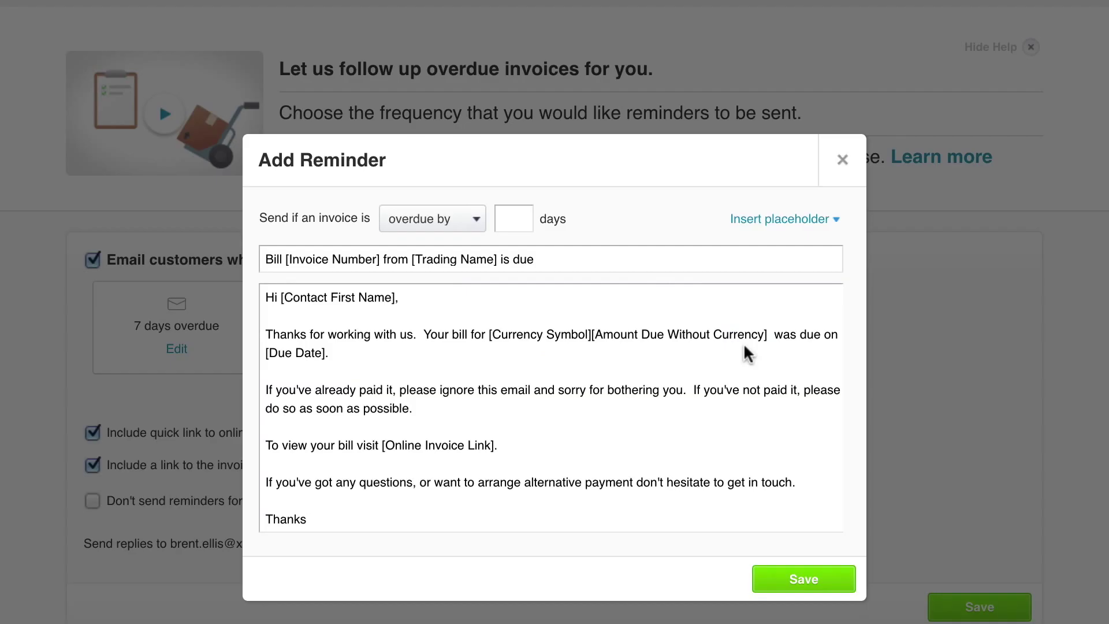
pyautogui.click(478, 221)
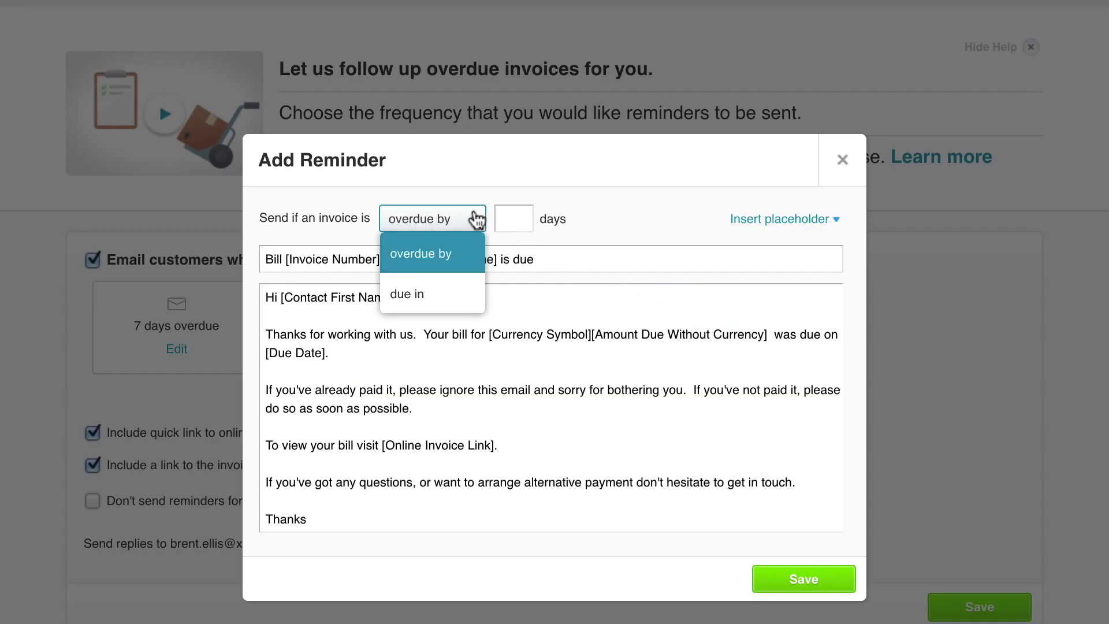
pyautogui.click(442, 293)
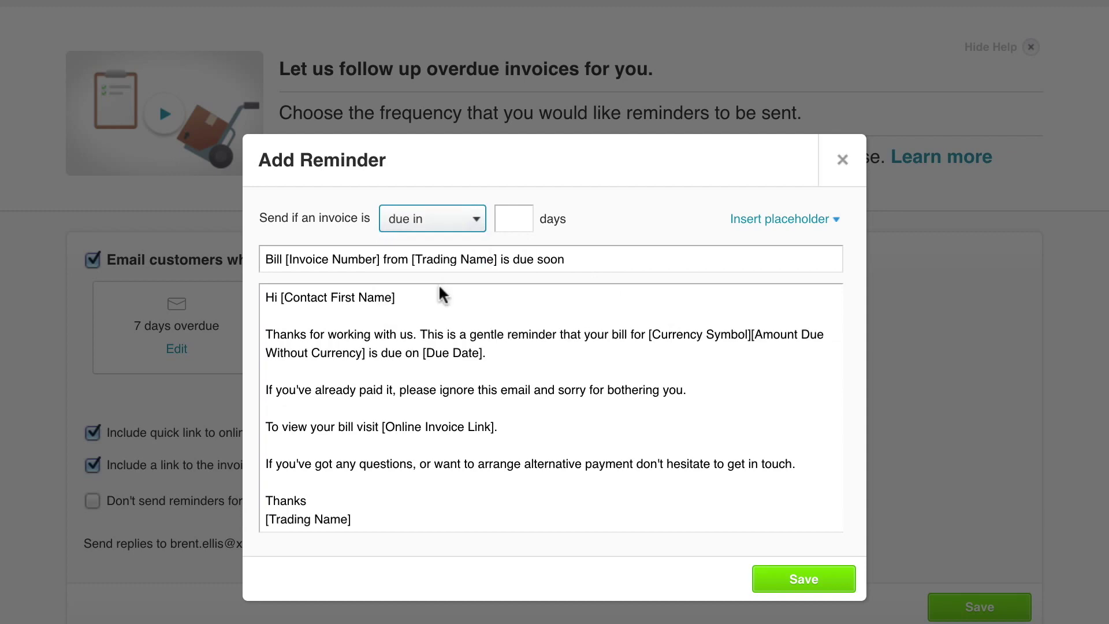
pyautogui.click(800, 579)
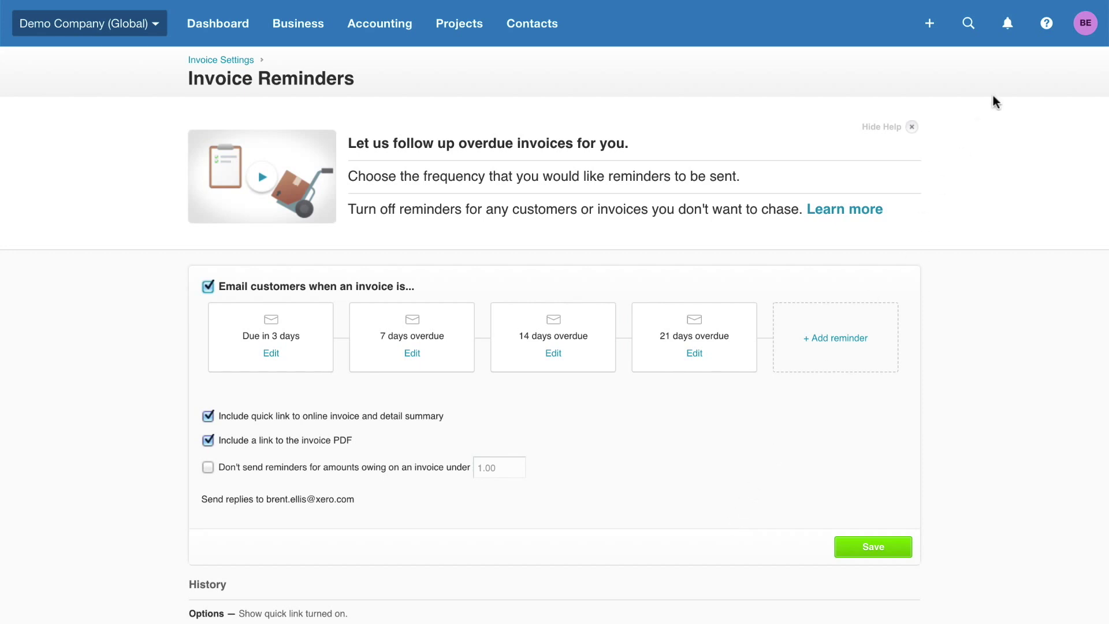
pyautogui.click(1047, 23)
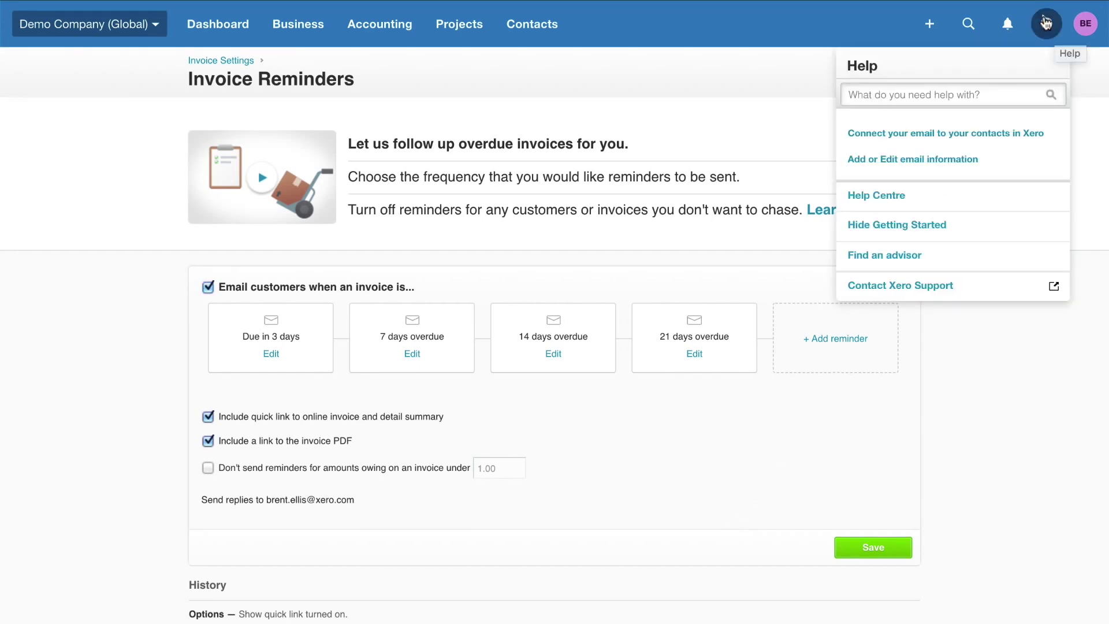